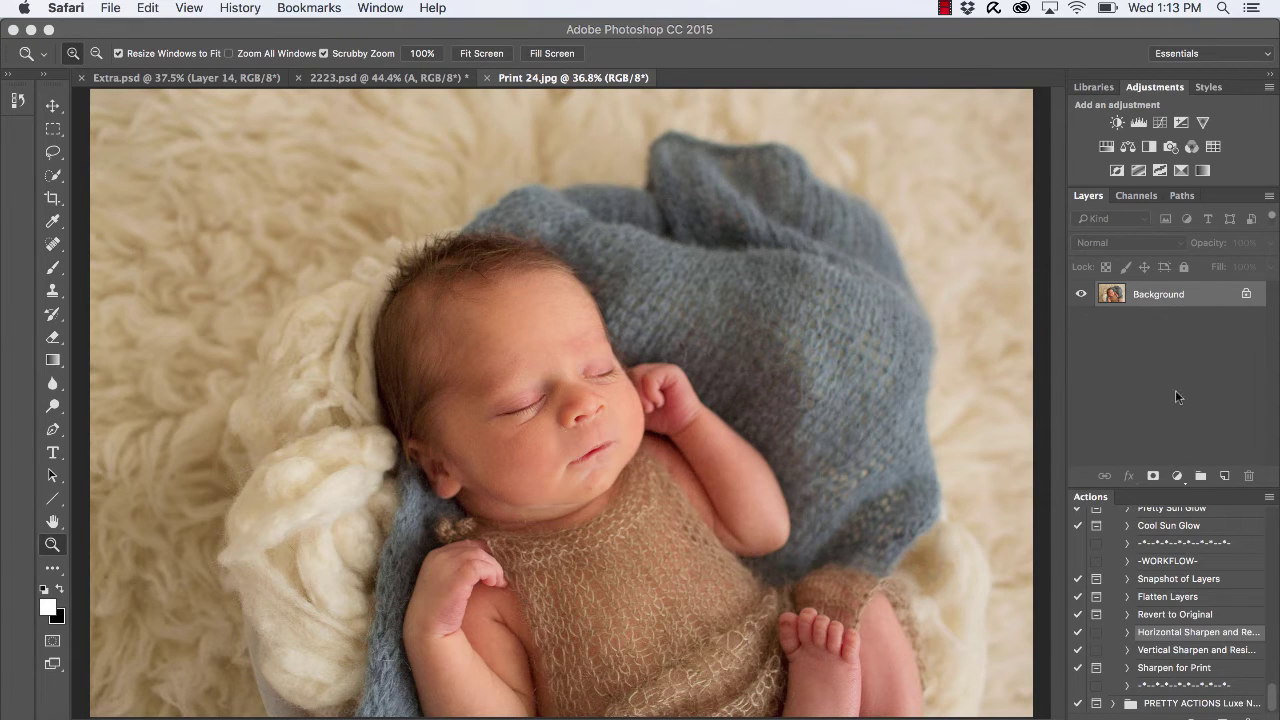
Step: Add a Curves adjustment layer above the Background and move its settings away from the baby's face
{"action": "left_click", "coordinate": [1177, 477]}
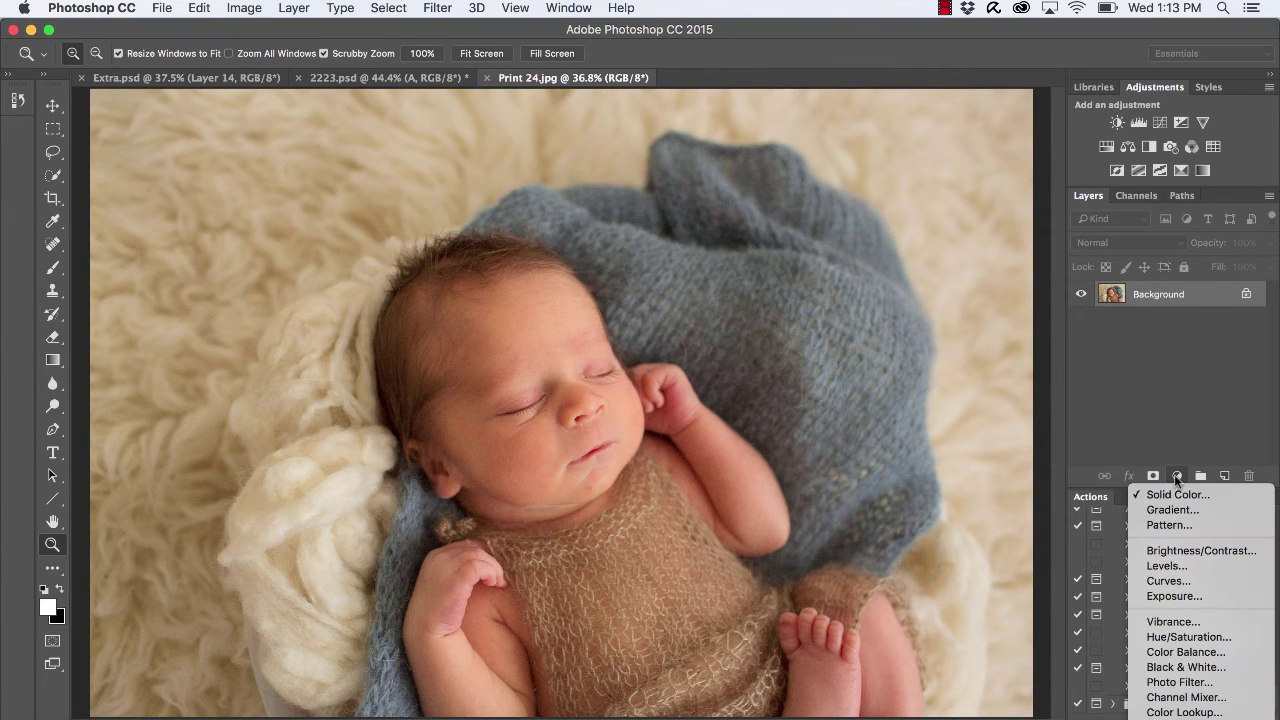
{"action": "left_click", "coordinate": [1163, 581]}
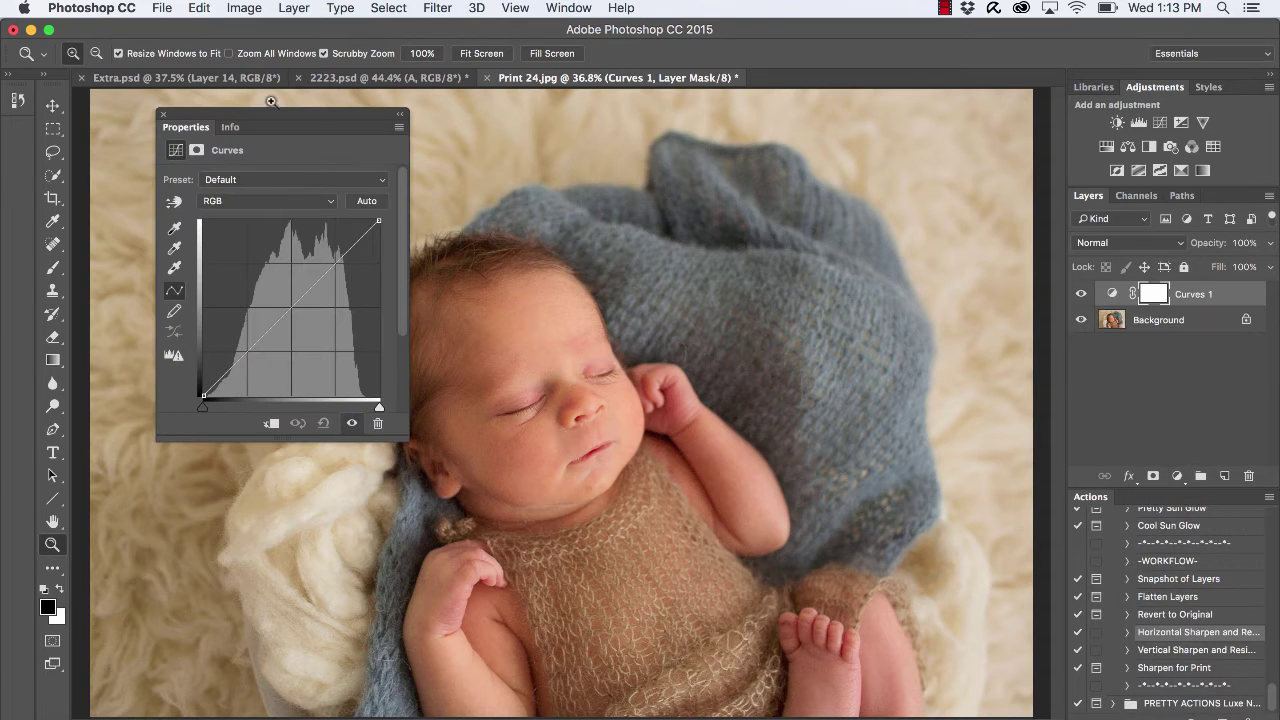
{"action": "left_click_drag", "start_coordinate": [270, 117], "coordinate": [197, 172]}
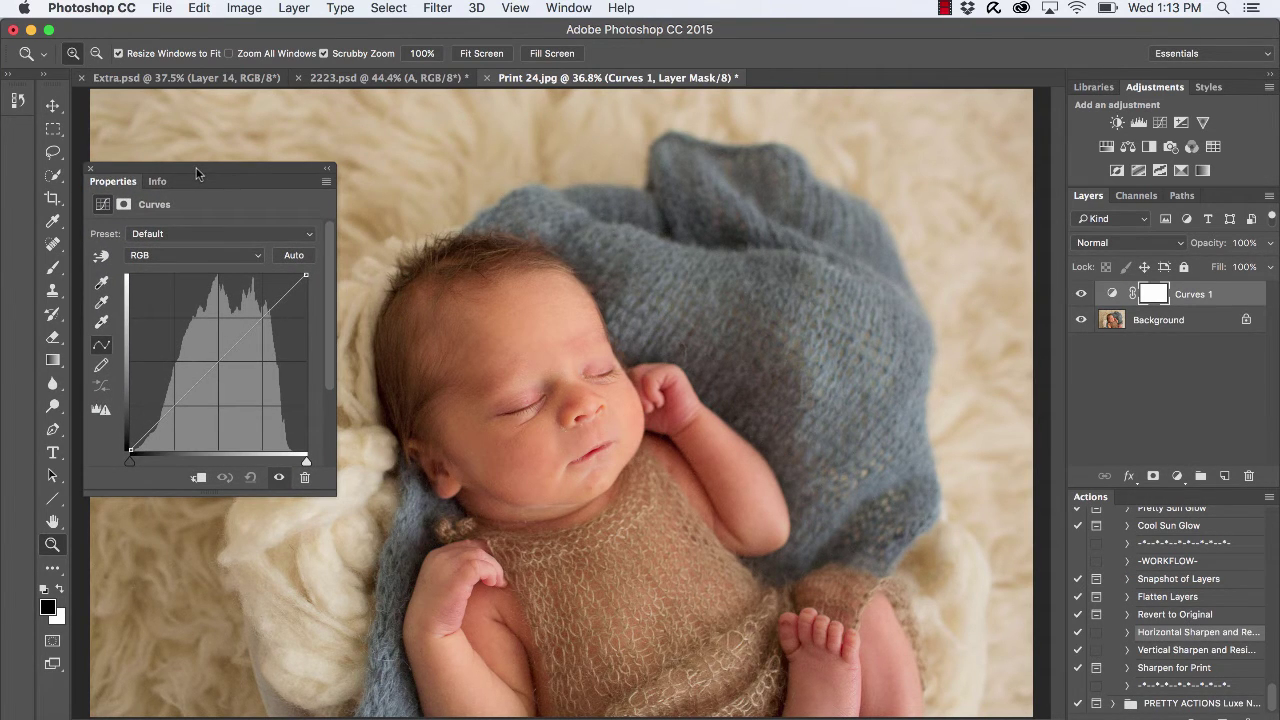
Step: Place a Color Sampler point on the baby's forehead and bring up its RGB and CMYK readings
{"action": "left_click", "coordinate": [53, 224]}
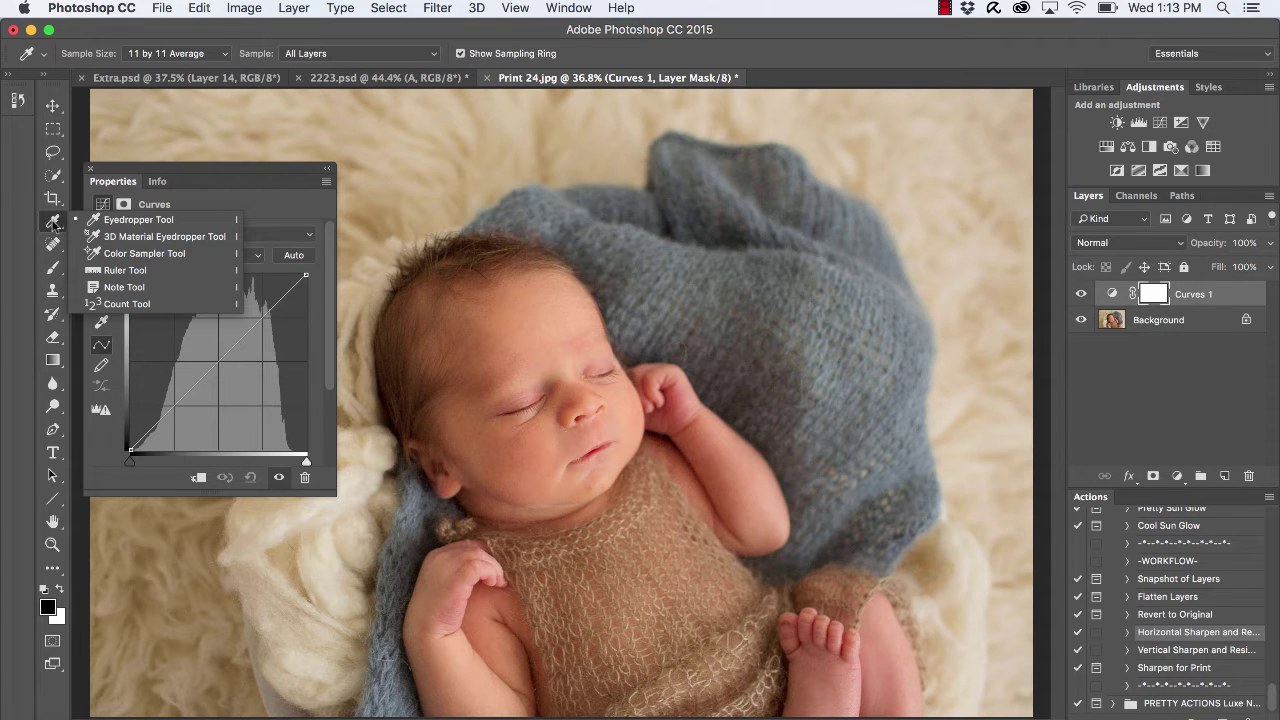
{"action": "left_click", "coordinate": [133, 256]}
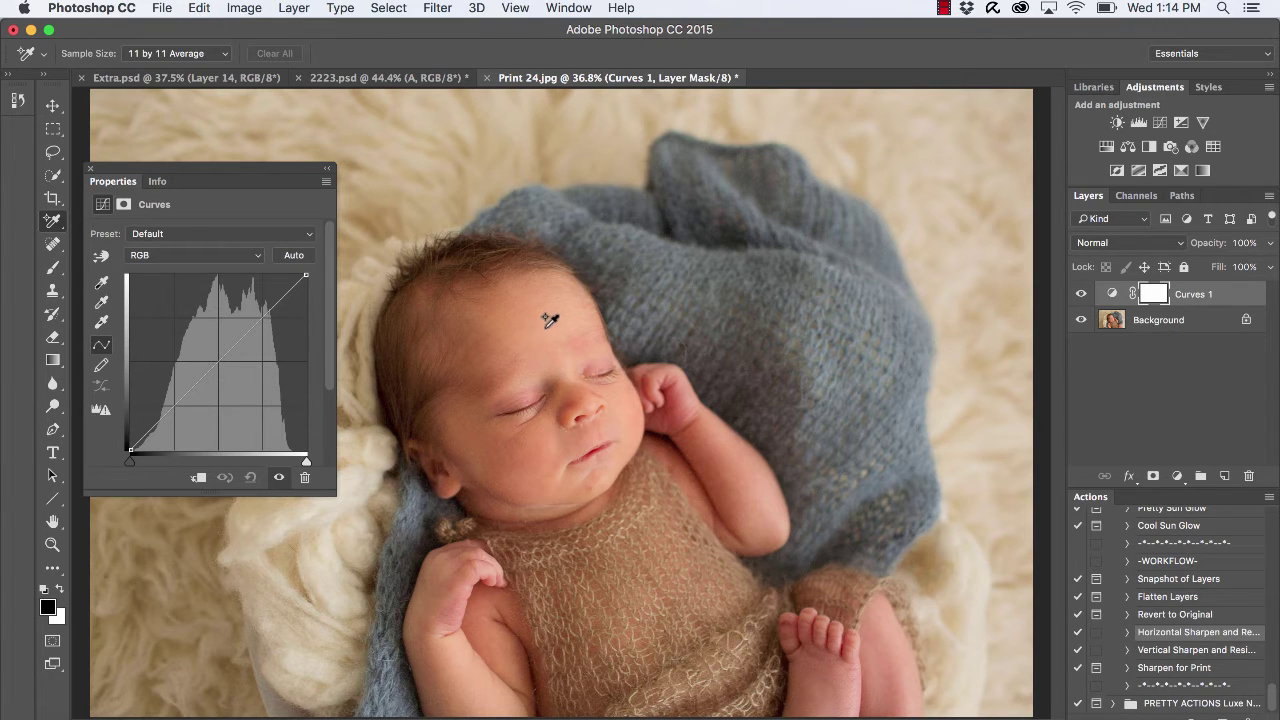
{"action": "key", "text": "F8"}
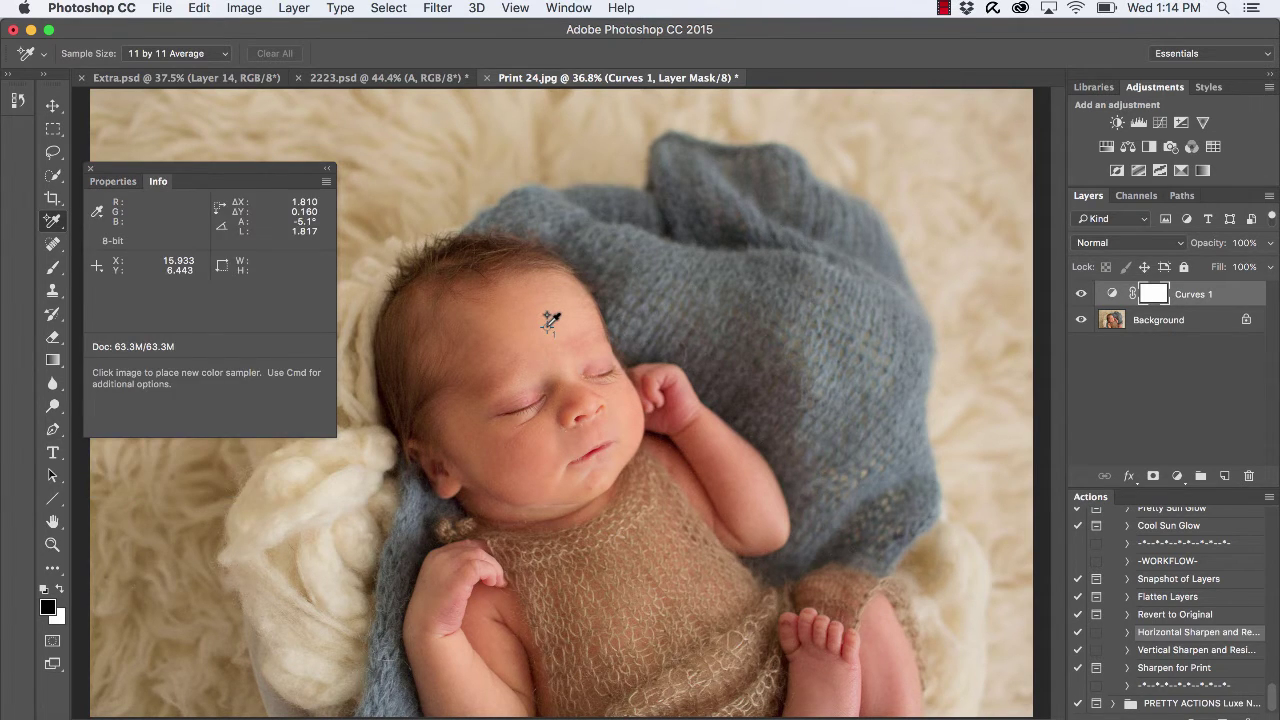
{"action": "left_click", "coordinate": [548, 326]}
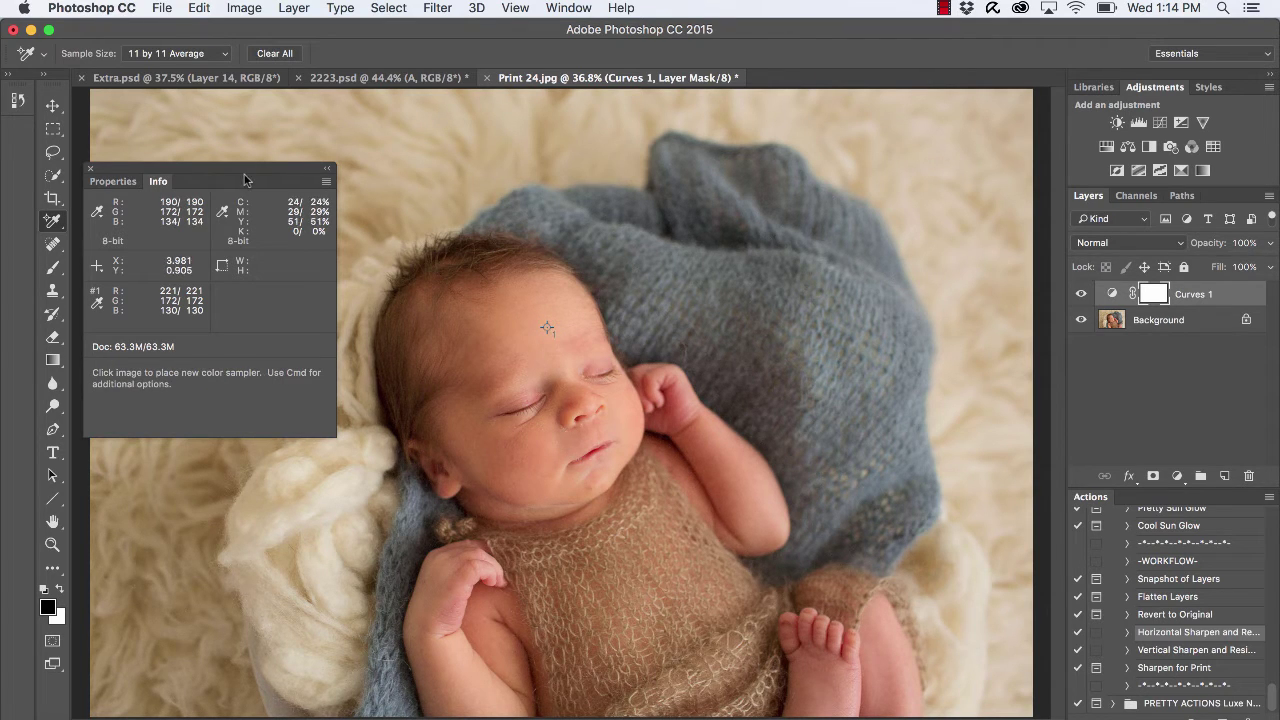
{"action": "left_click_drag", "start_coordinate": [245, 165], "coordinate": [304, 152]}
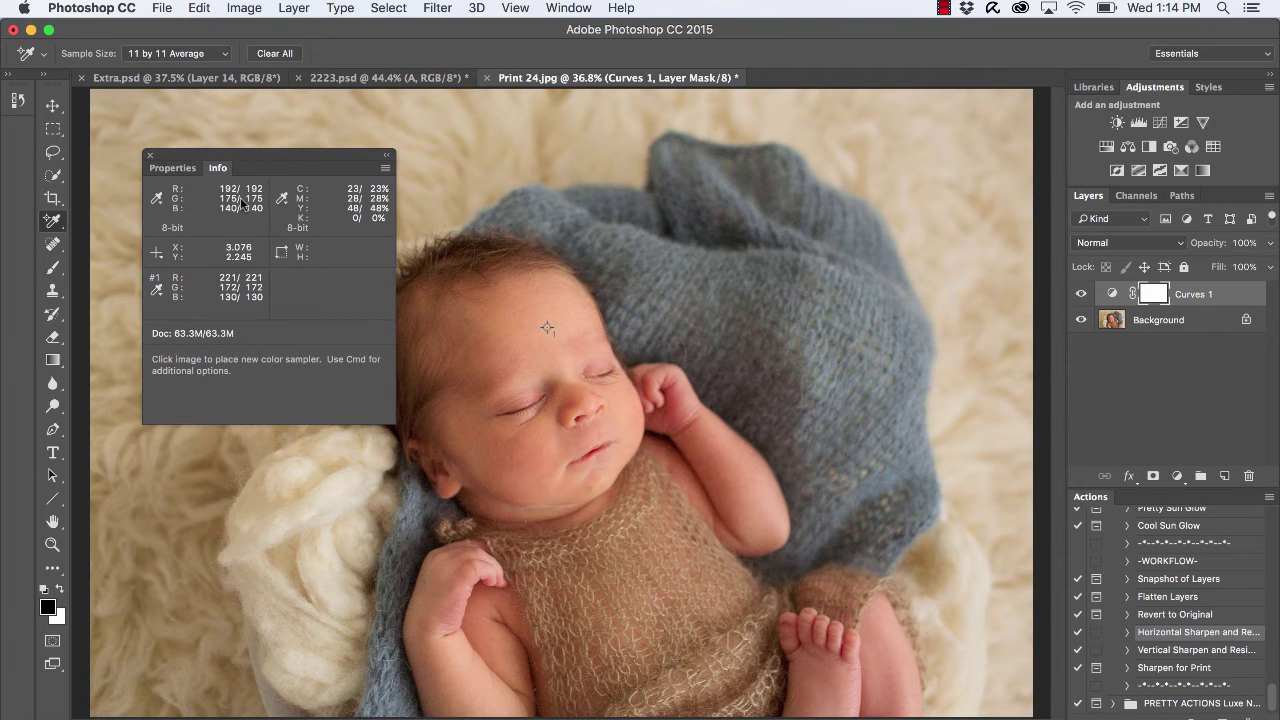
{"action": "left_click", "coordinate": [180, 170]}
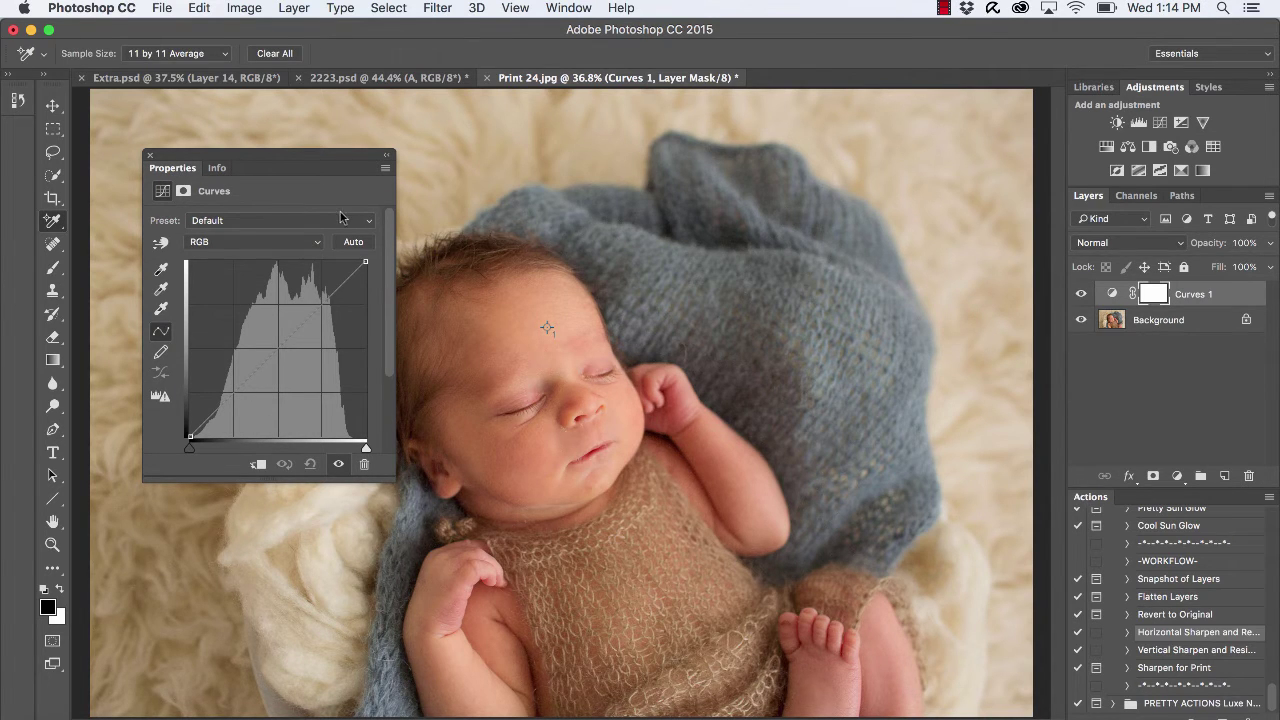
{"action": "left_click", "coordinate": [222, 170]}
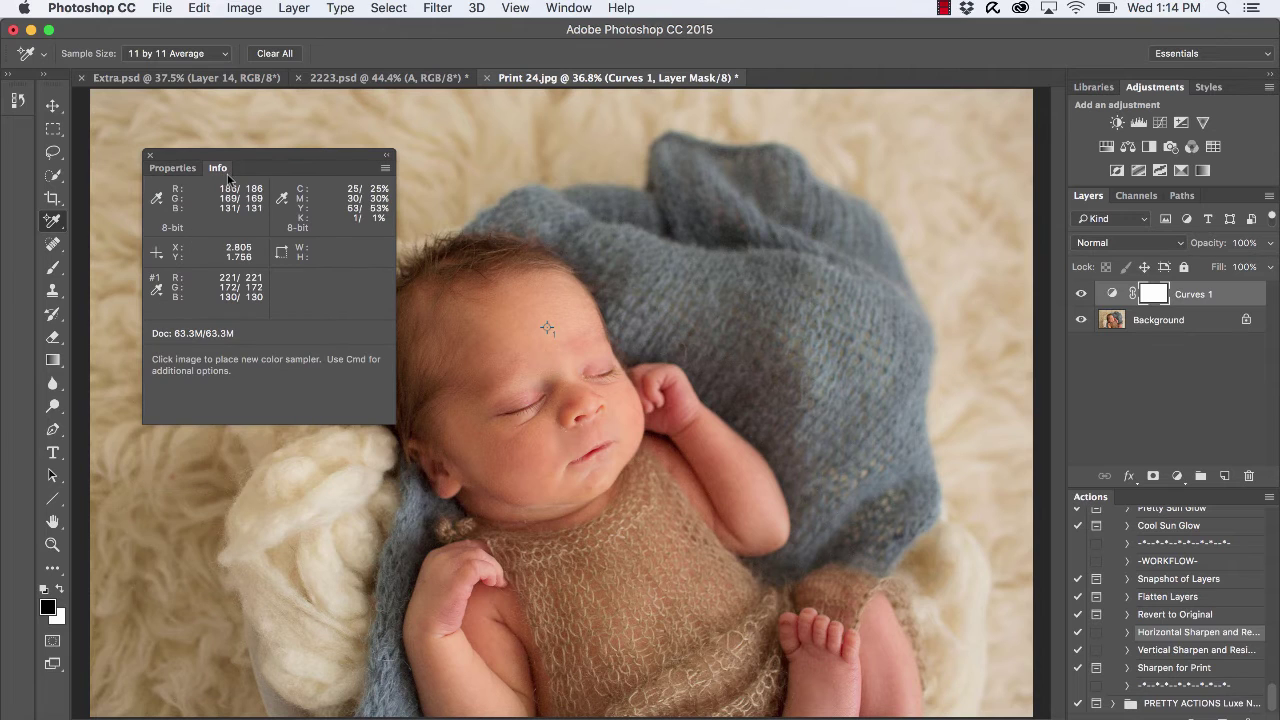
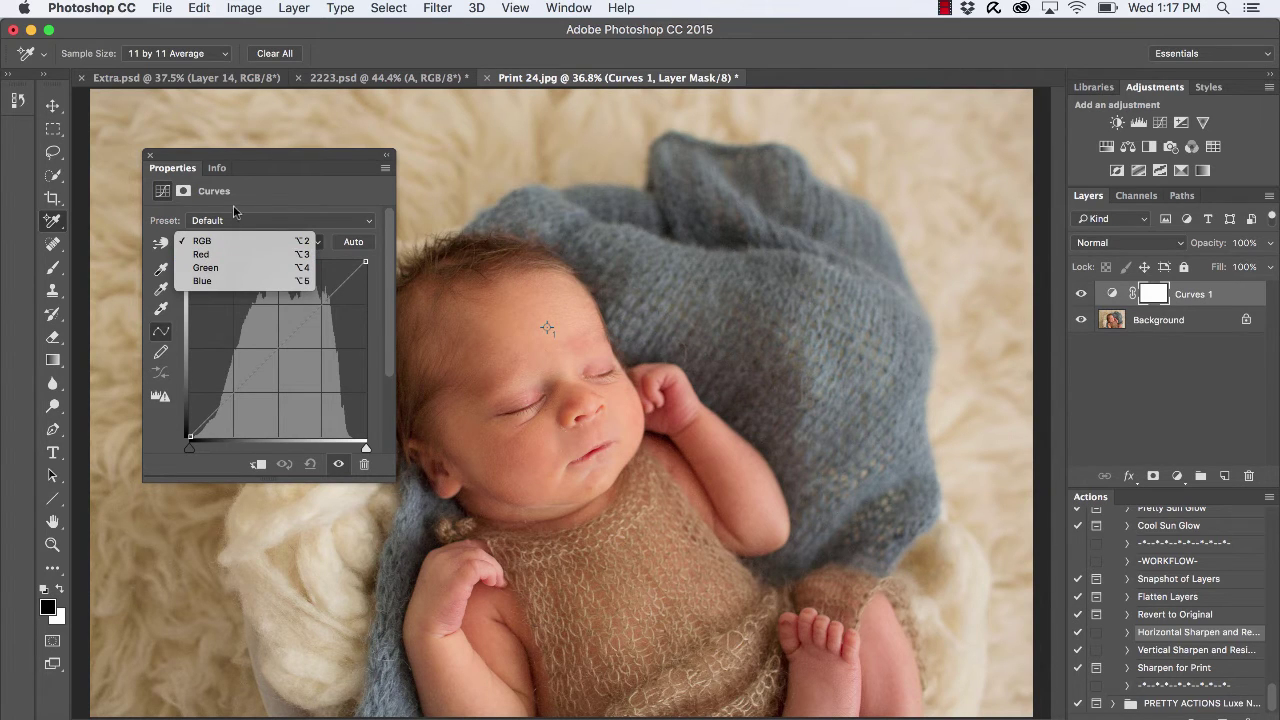
{"action": "left_click", "coordinate": [218, 172]}
{"action": "left_click", "coordinate": [218, 170]}
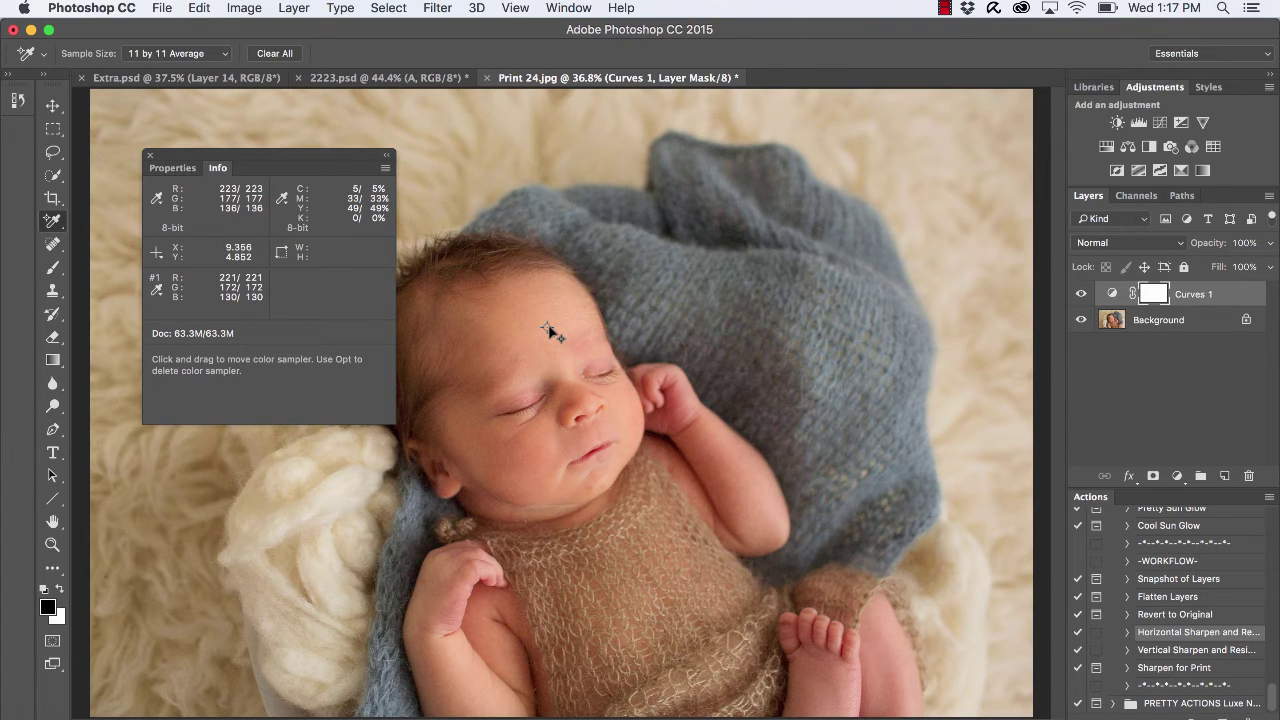
Step: Add a midpoint to the Red channel curve, pull it down slightly, and check the forehead's CMYK readings
{"action": "left_click", "coordinate": [190, 168]}
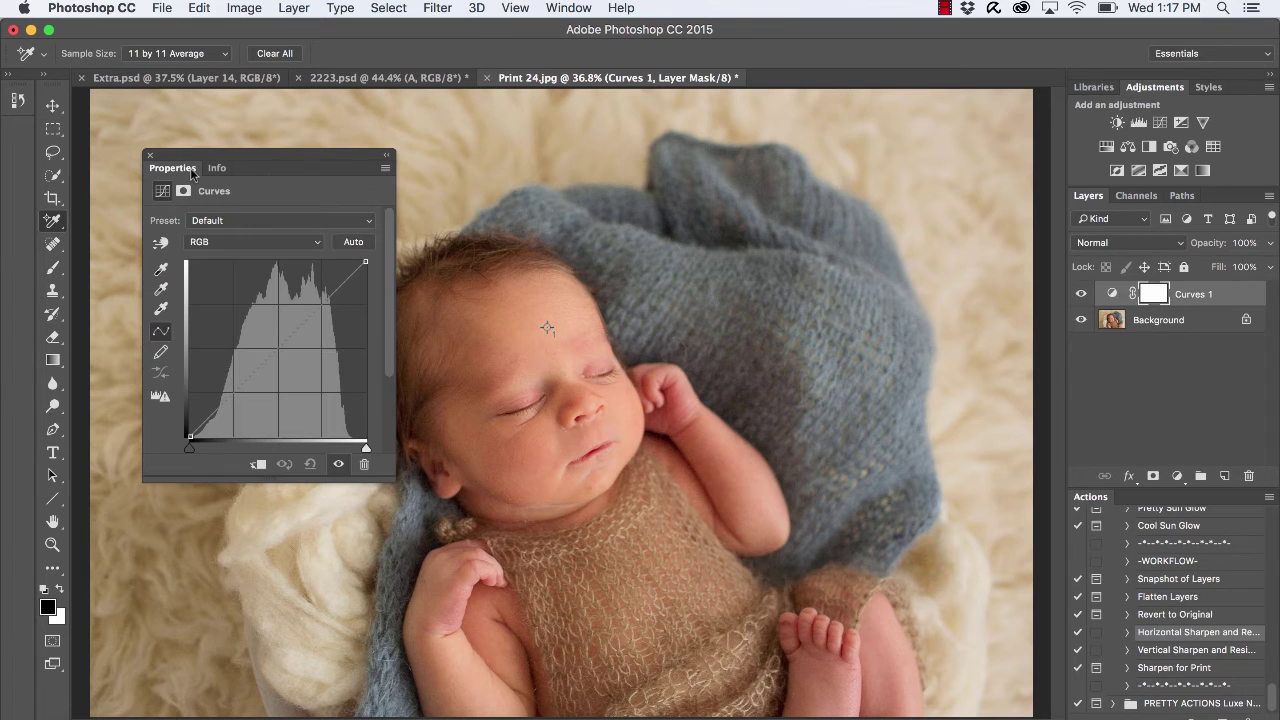
{"action": "left_click", "coordinate": [230, 243]}
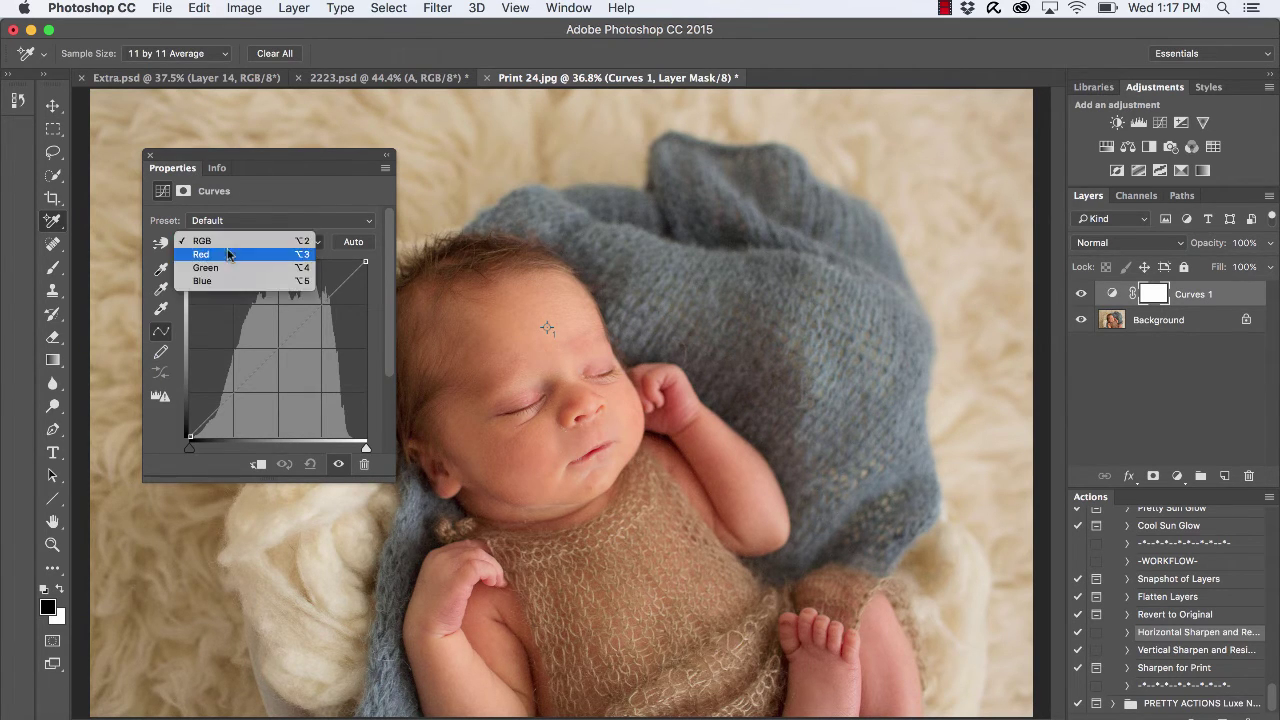
{"action": "left_click", "coordinate": [226, 254]}
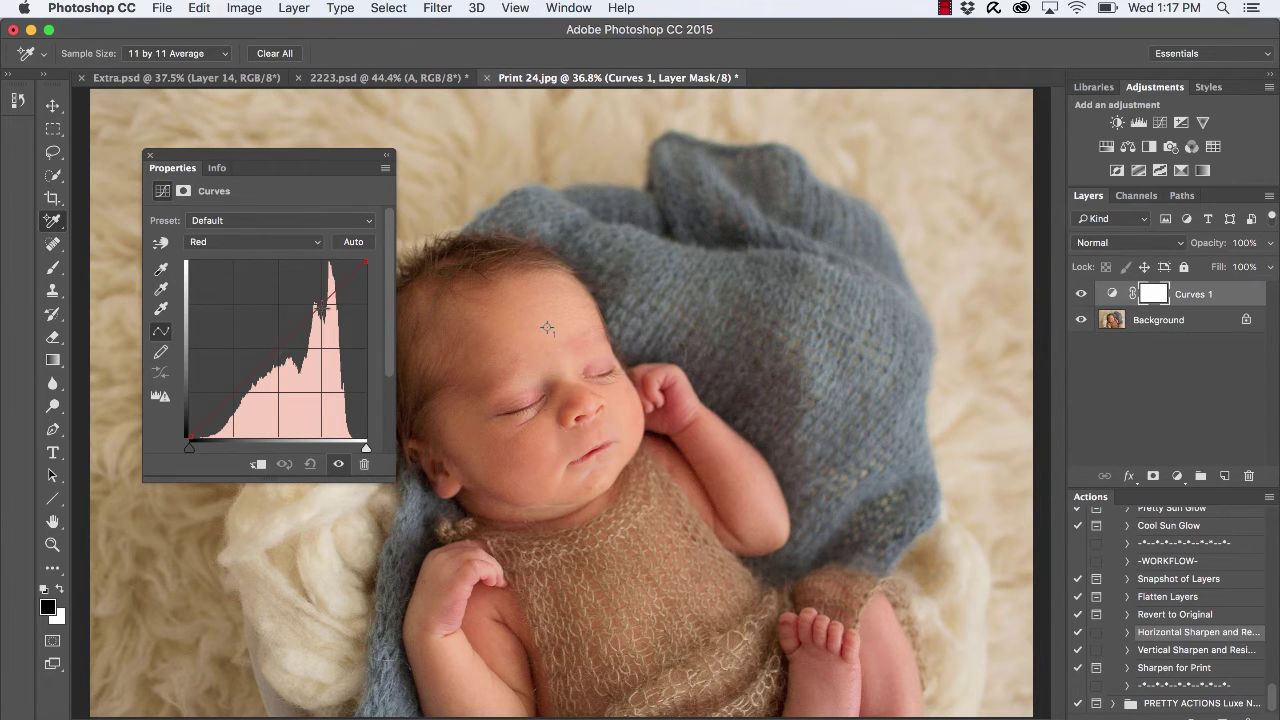
{"action": "left_click", "coordinate": [278, 346]}
{"action": "left_click_drag", "start_coordinate": [280, 346], "coordinate": [282, 347]}
{"action": "left_click", "coordinate": [218, 168]}
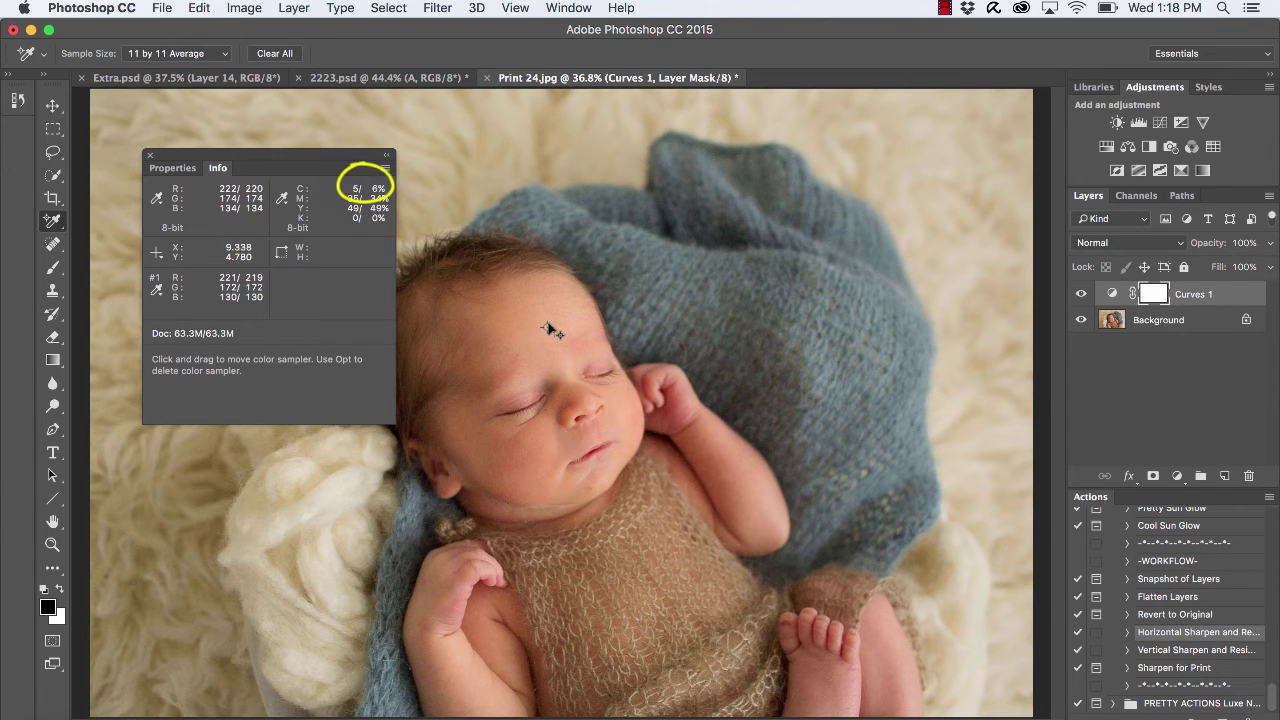
Step: Lower the Red curve's midpoint further in small increments, rechecking the cyan reading on the forehead after each change
{"action": "left_click", "coordinate": [172, 167]}
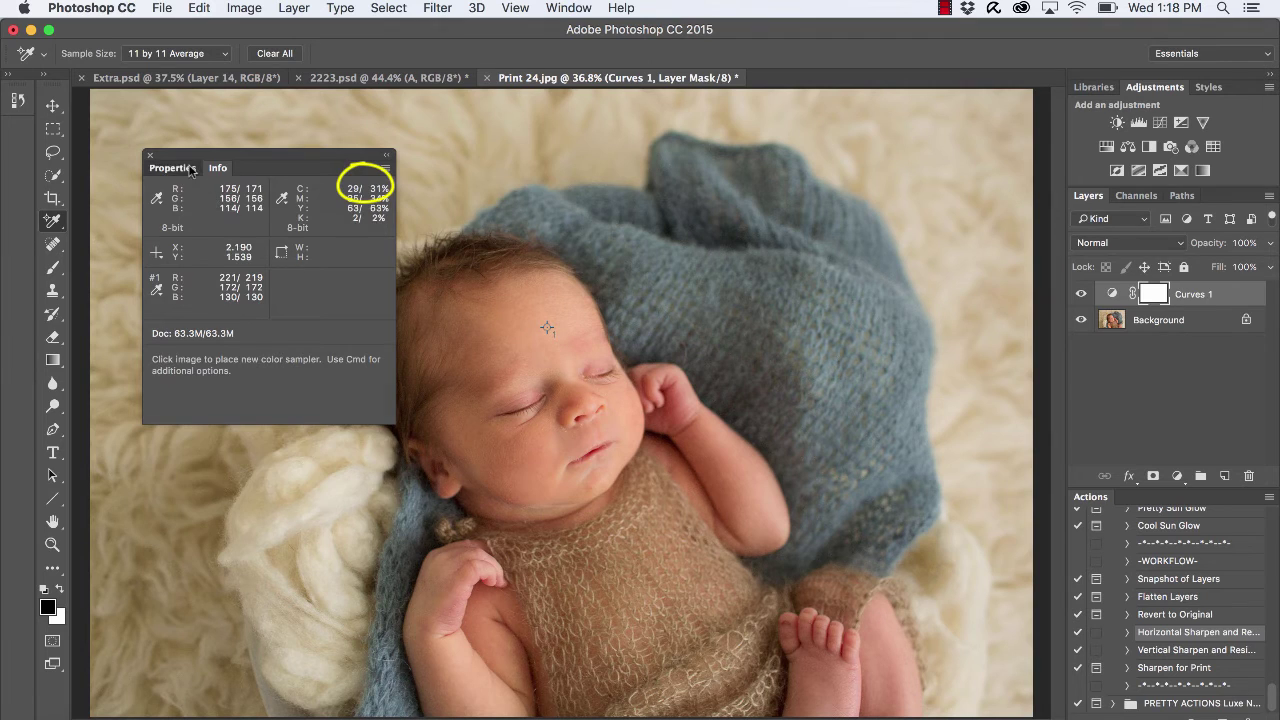
{"action": "left_click", "coordinate": [547, 327]}
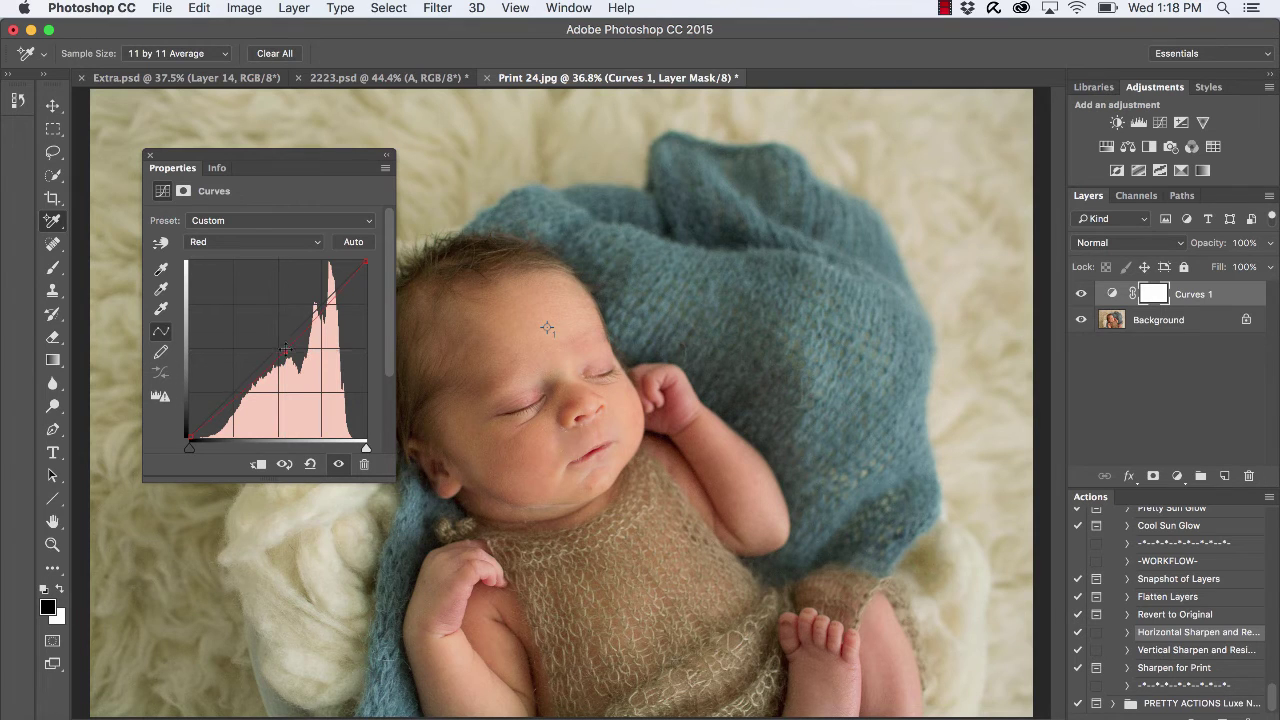
{"action": "left_click", "coordinate": [219, 168]}
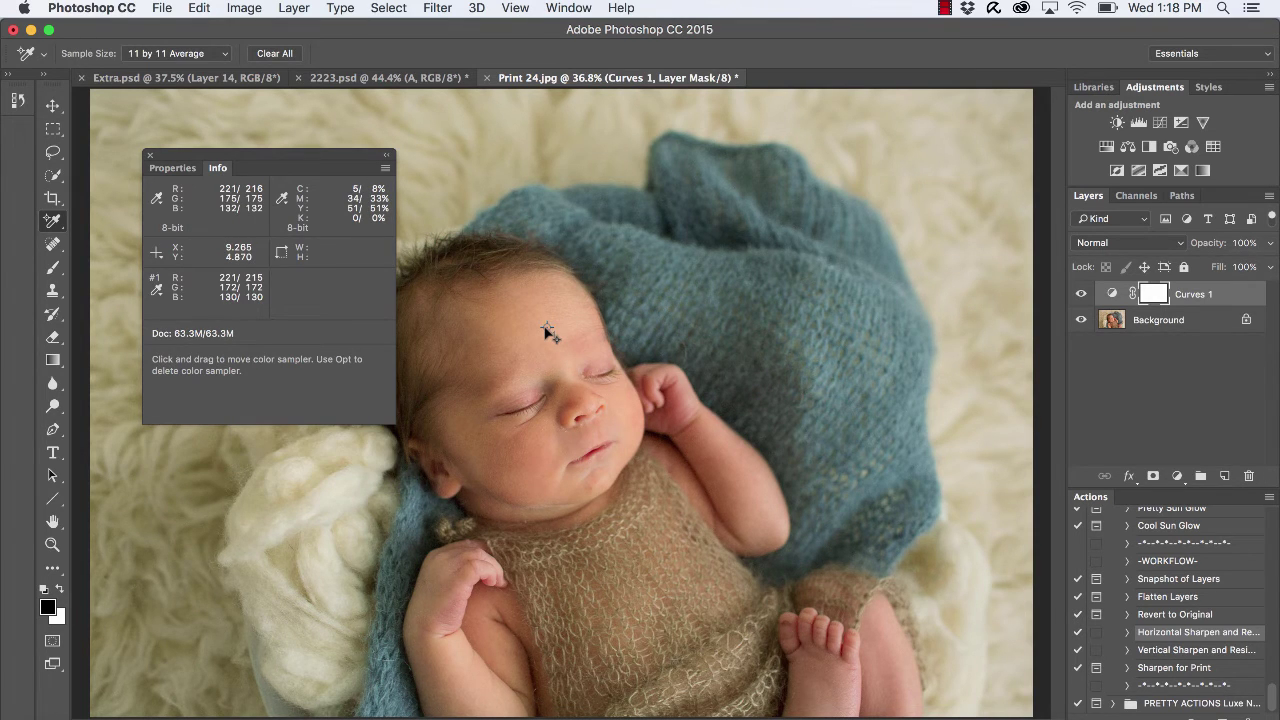
{"action": "left_click", "coordinate": [172, 168]}
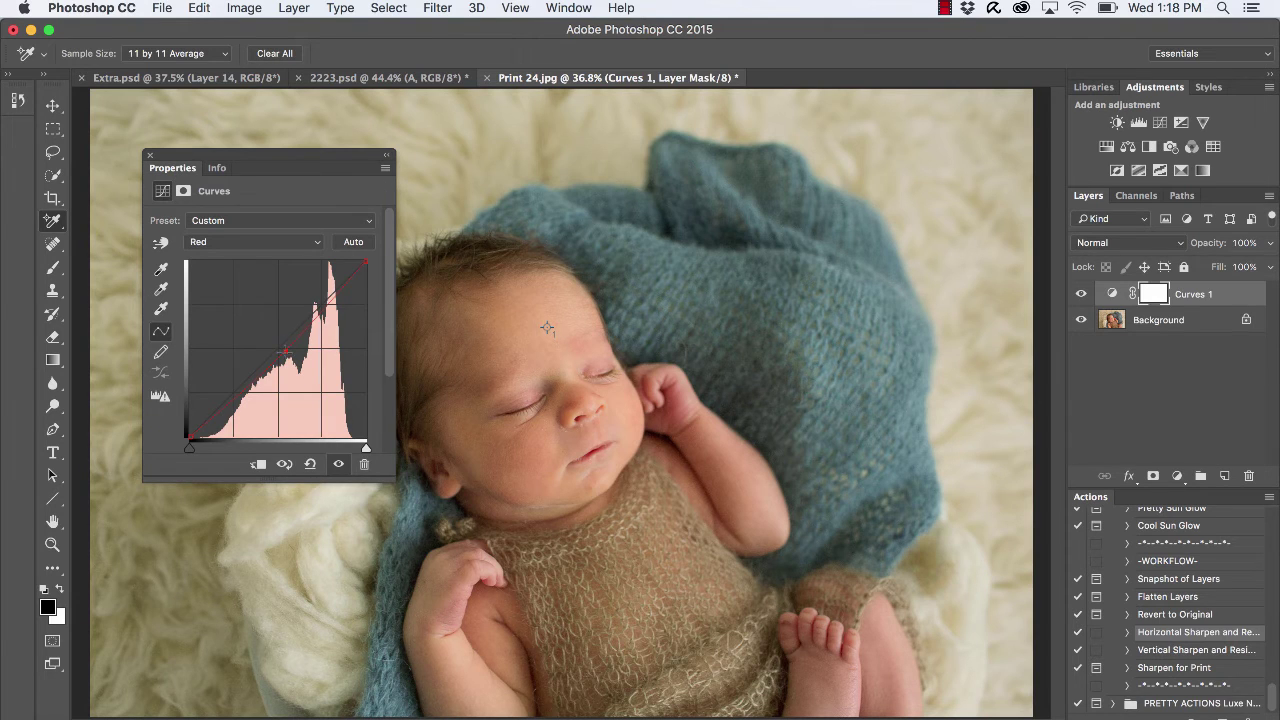
{"action": "left_click", "coordinate": [547, 328], "text": "super"}
{"action": "left_click", "coordinate": [217, 168]}
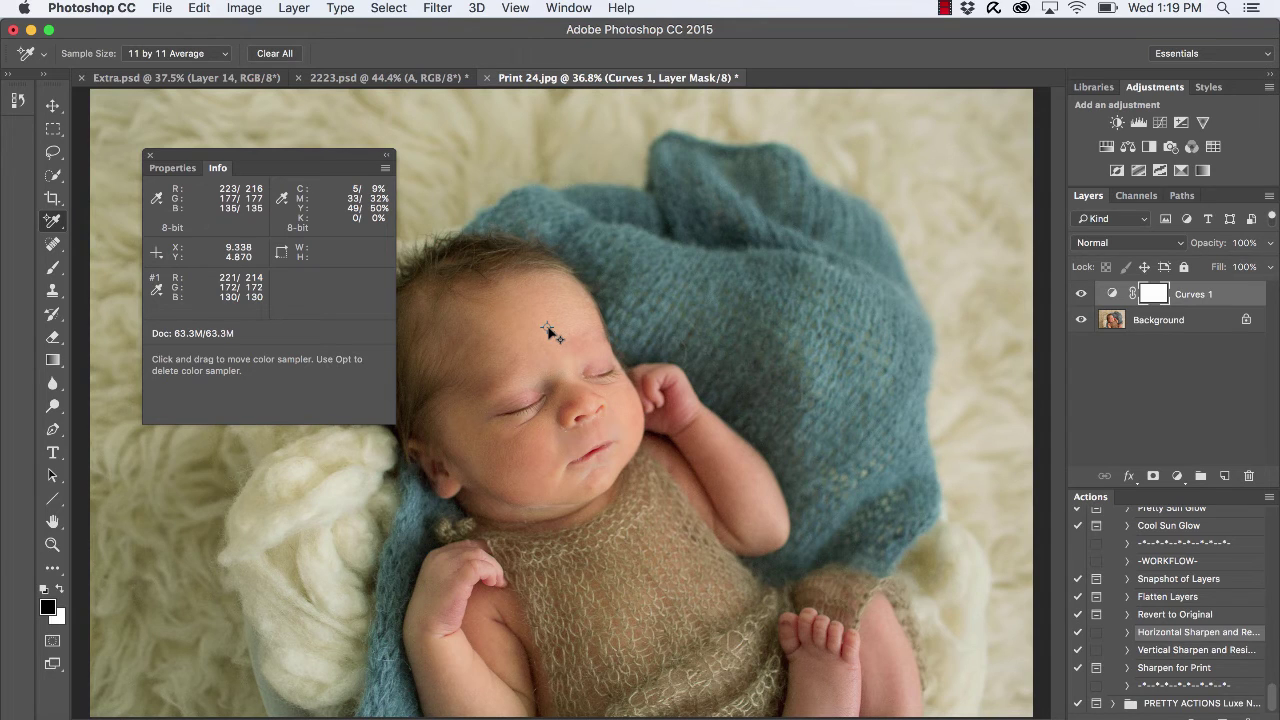
Step: Add a midpoint to the Blue channel curve, raise it slightly, and check the forehead's yellow reading
{"action": "left_click", "coordinate": [173, 168]}
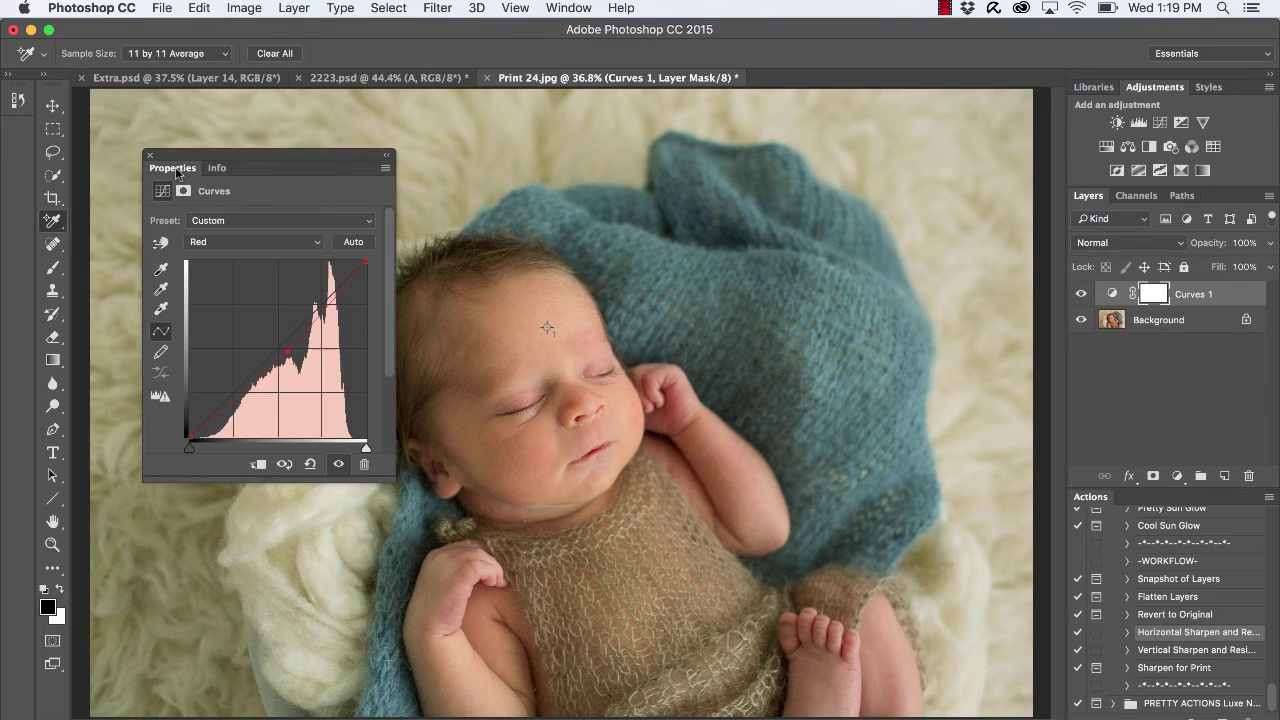
{"action": "left_click", "coordinate": [214, 247]}
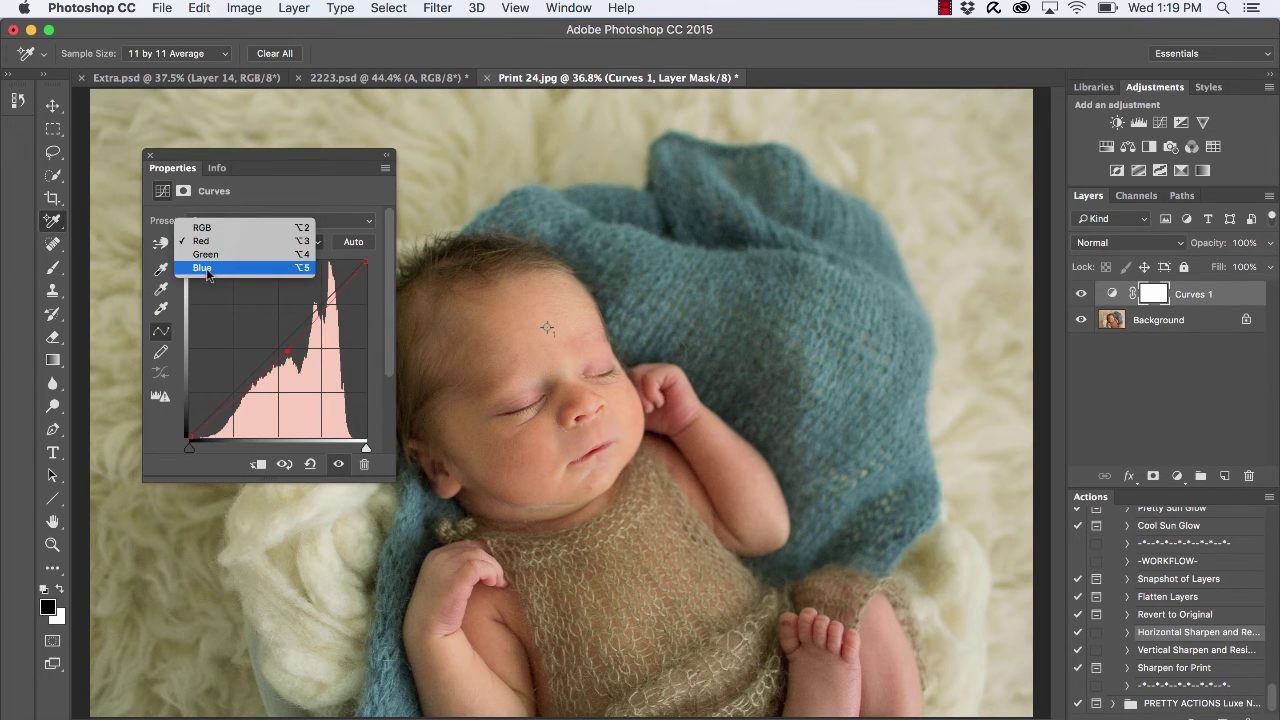
{"action": "left_click", "coordinate": [210, 270]}
{"action": "left_click", "coordinate": [247, 250]}
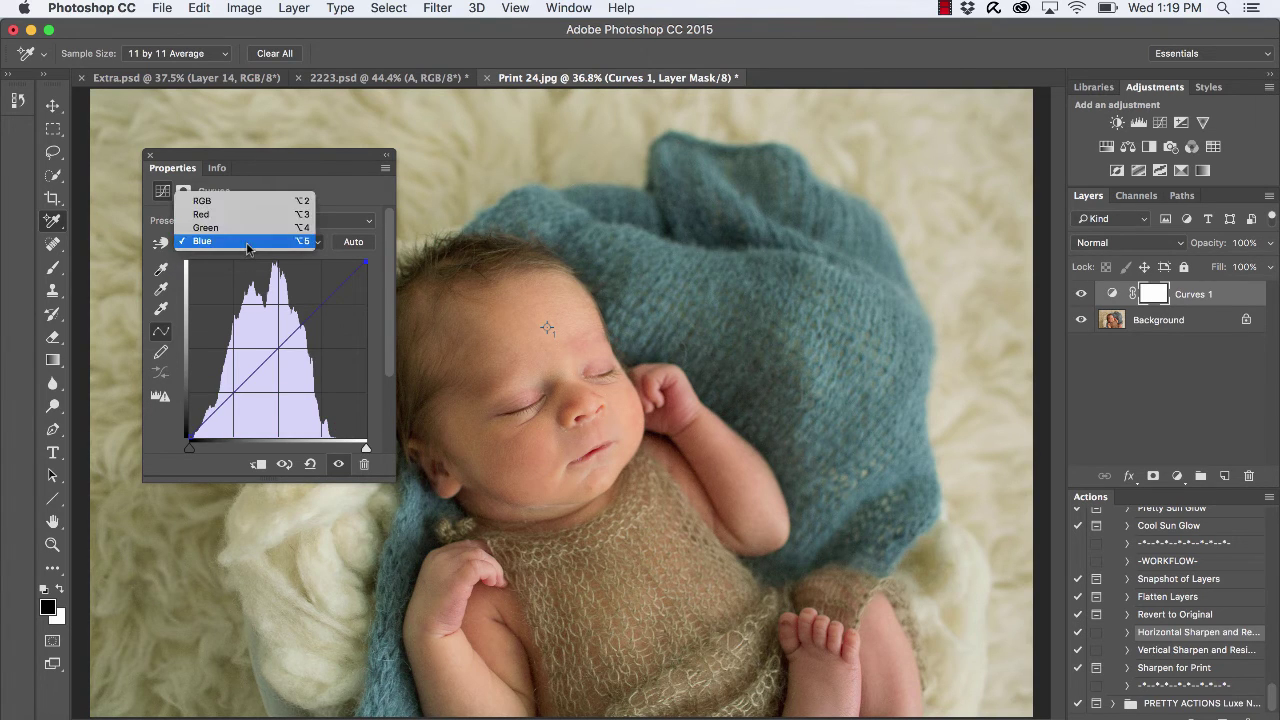
{"action": "left_click", "coordinate": [247, 243]}
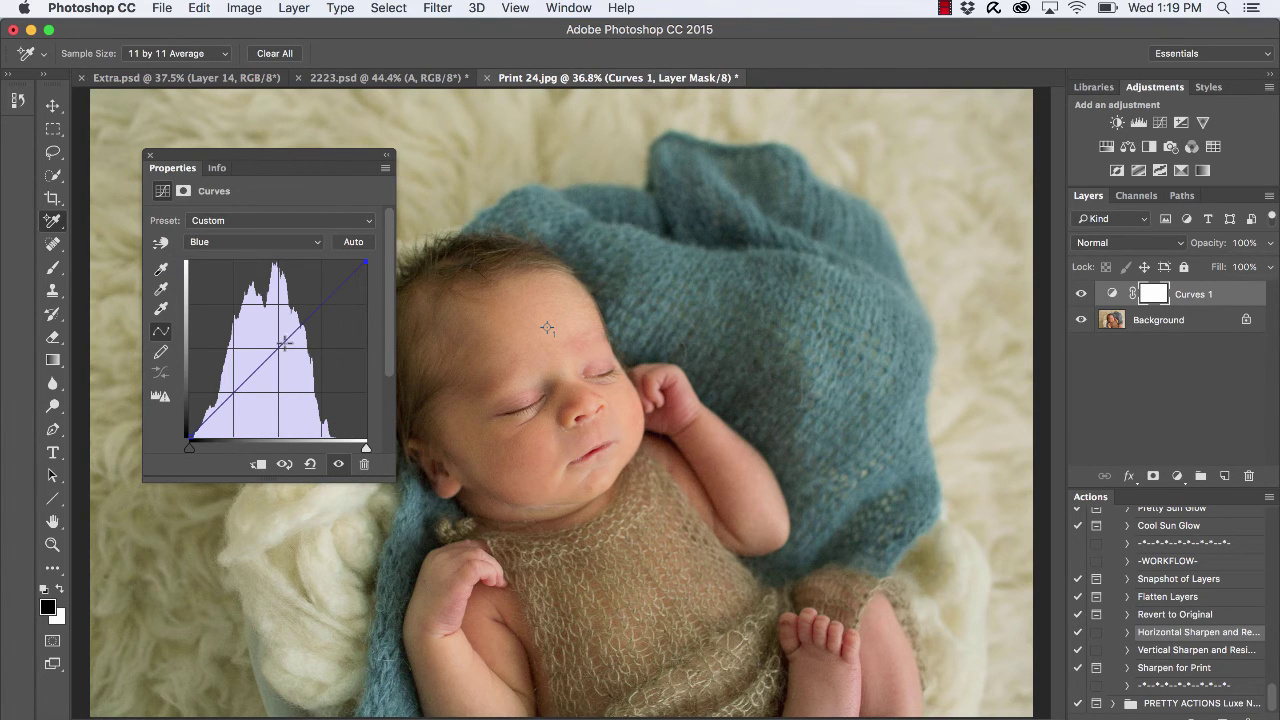
{"action": "left_click_drag", "start_coordinate": [280, 344], "coordinate": [276, 344]}
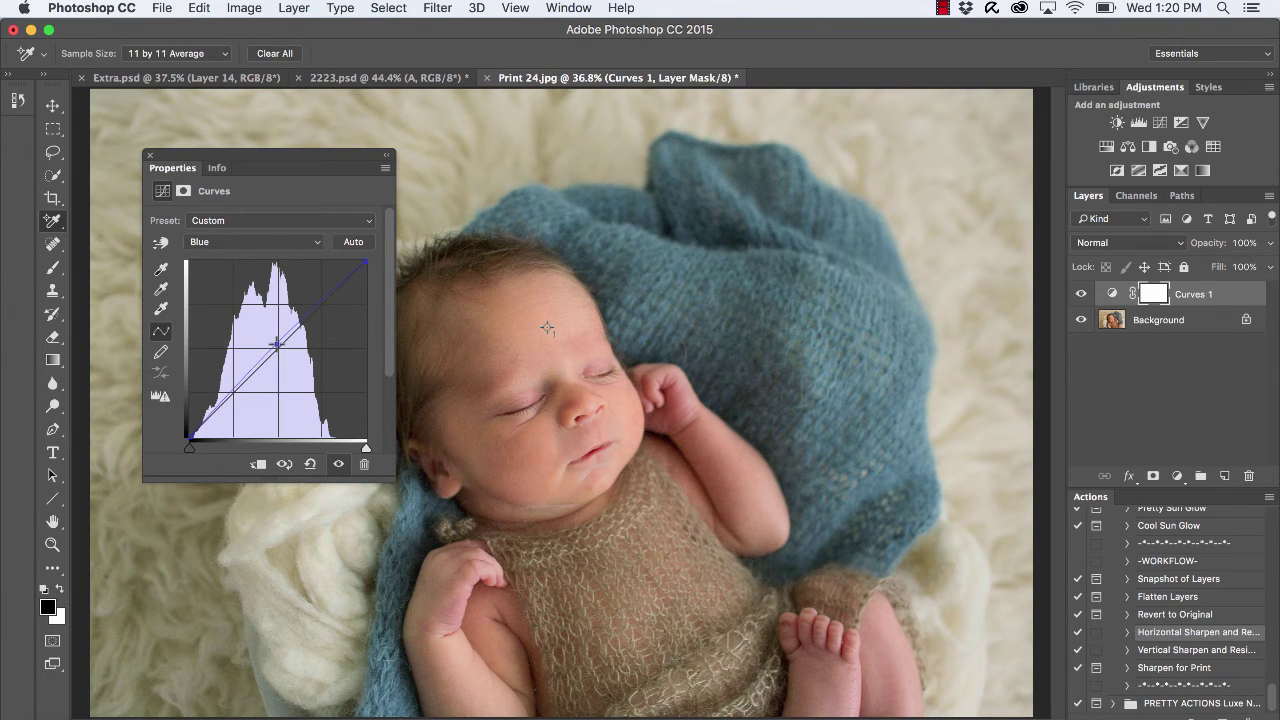
{"action": "left_click", "coordinate": [216, 168]}
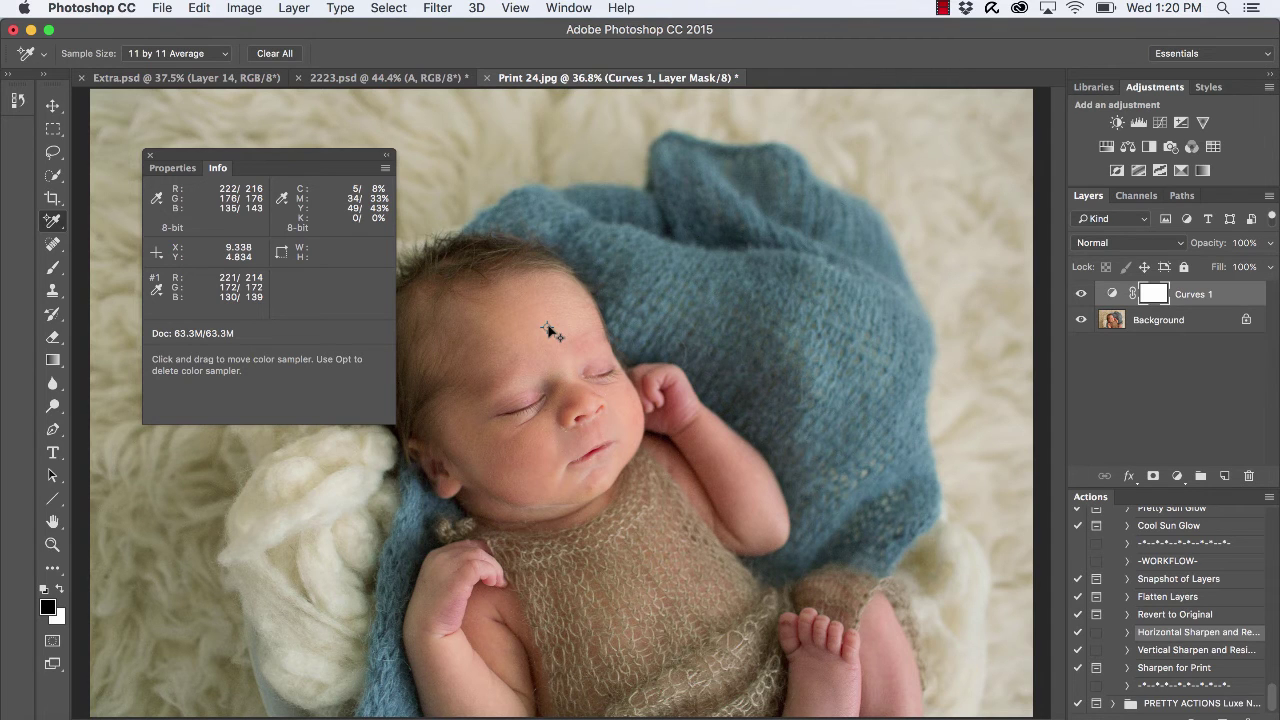
Step: Raise the Blue curve's midpoint a little more and recheck the forehead's CMYK readings
{"action": "left_click", "coordinate": [182, 168]}
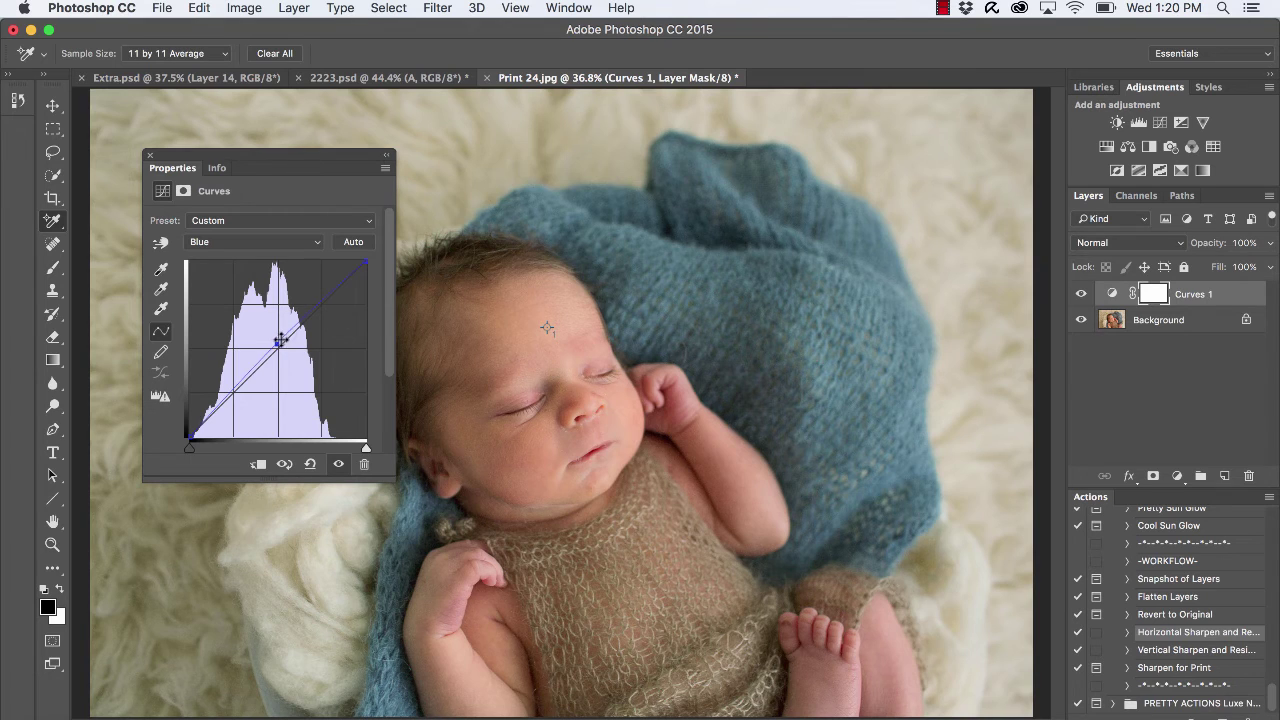
{"action": "left_click_drag", "start_coordinate": [278, 345], "coordinate": [277, 342]}
{"action": "left_click", "coordinate": [217, 167]}
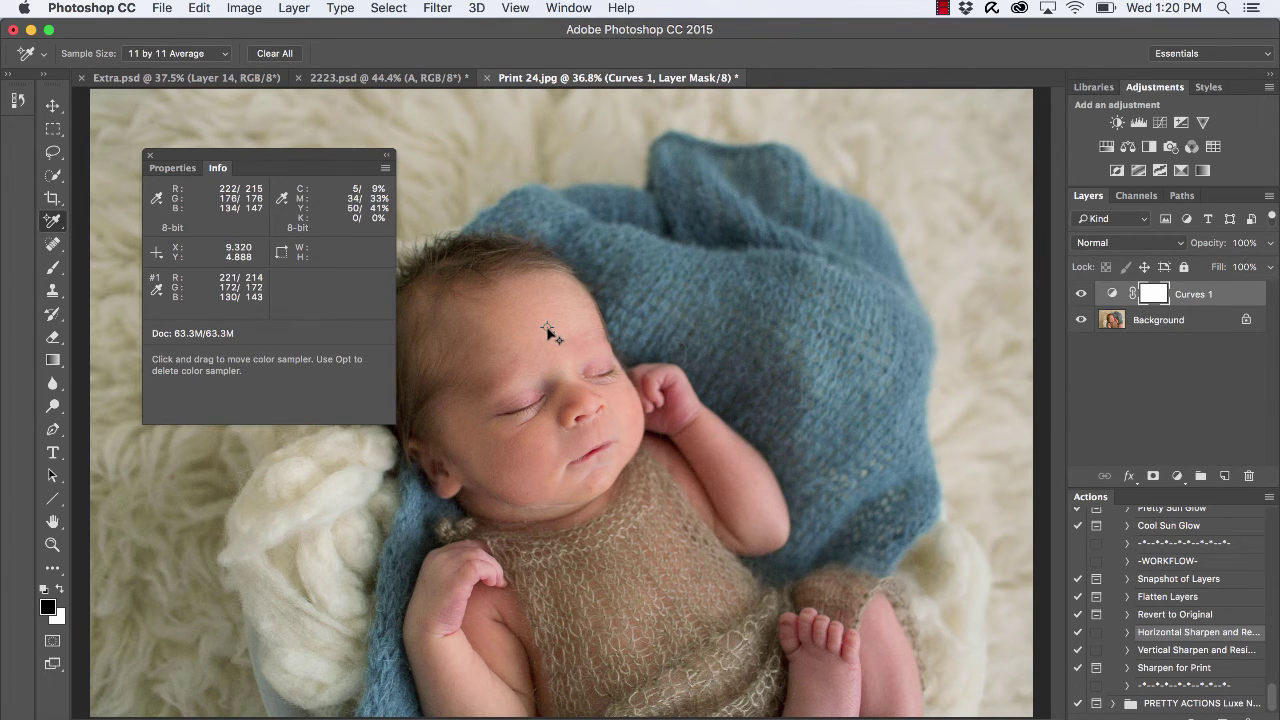
Step: Nudge the Blue curve's midpoint up in fine increments, comparing magenta and yellow on the forehead between adjustments
{"action": "left_click", "coordinate": [173, 167]}
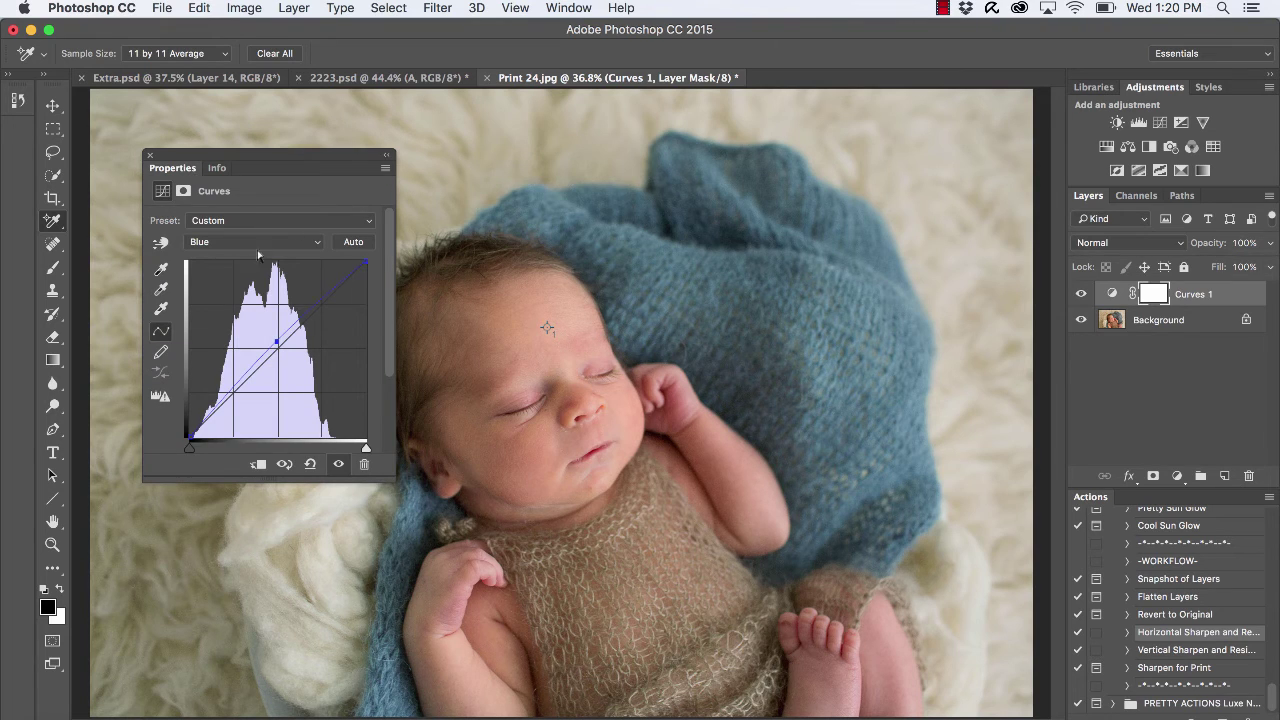
{"action": "left_click", "coordinate": [276, 342]}
{"action": "key", "text": "Up"}
{"action": "key", "text": "Up"}
{"action": "key", "text": "Up"}
{"action": "key", "text": "Up"}
{"action": "left_click", "coordinate": [218, 169]}
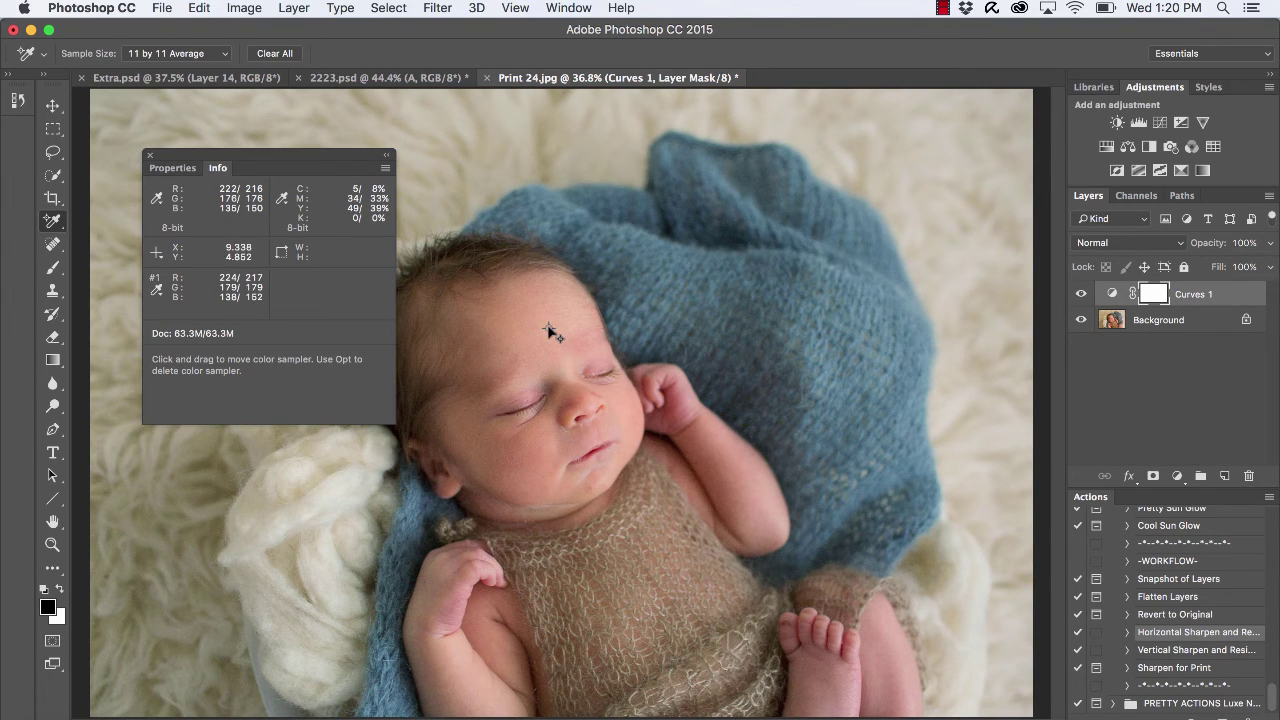
{"action": "left_click", "coordinate": [172, 168]}
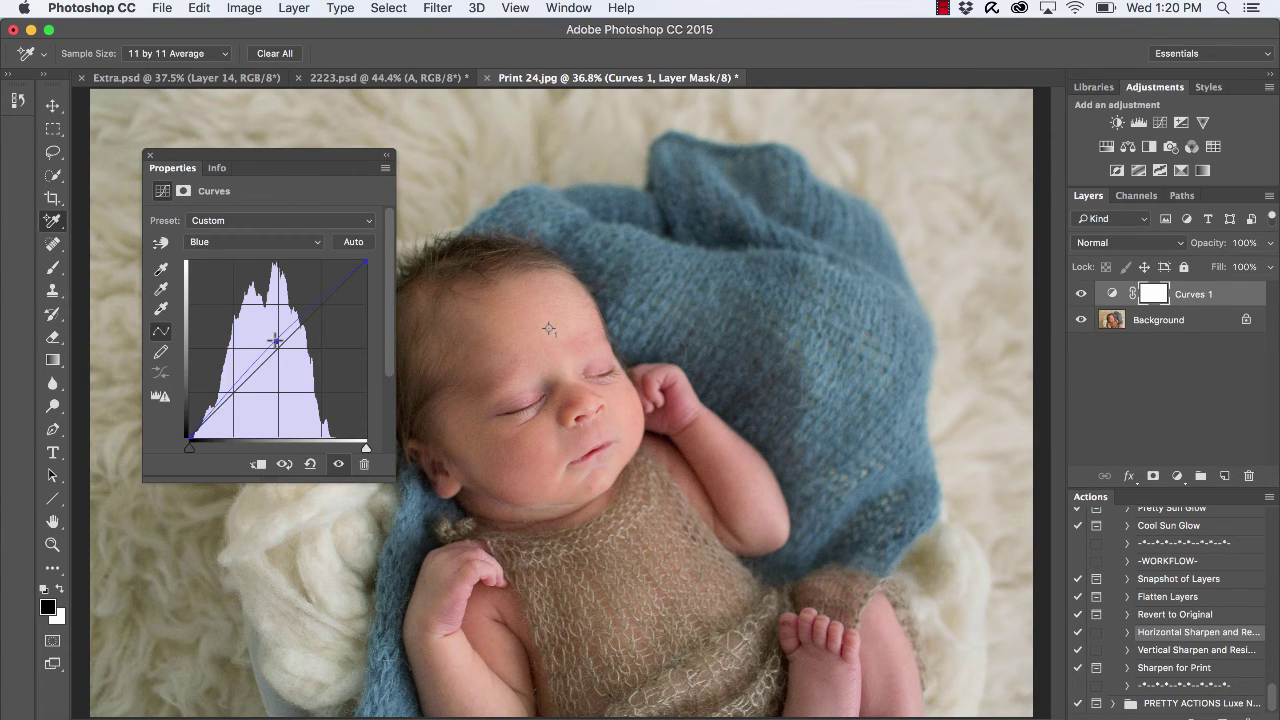
{"action": "left_click", "coordinate": [217, 168]}
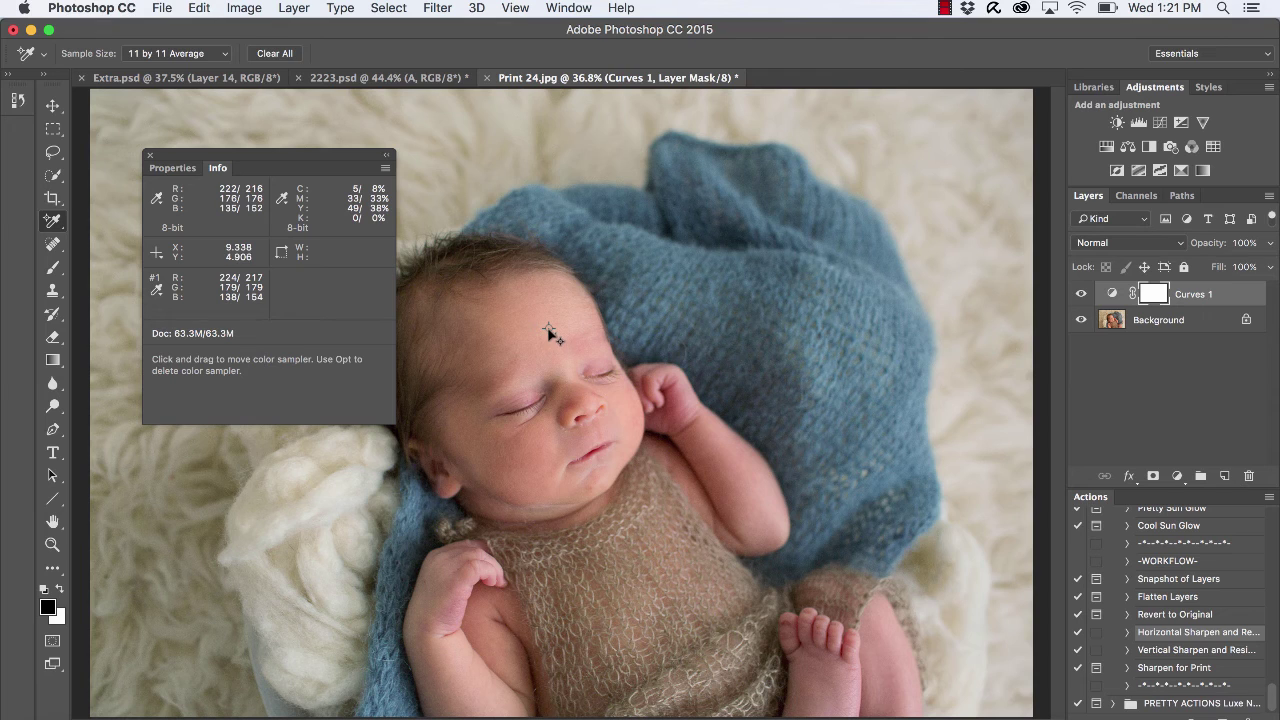
Step: Close the colour readings and toggle the Curves 1 layer off and on to compare before and after
{"action": "left_click", "coordinate": [150, 158]}
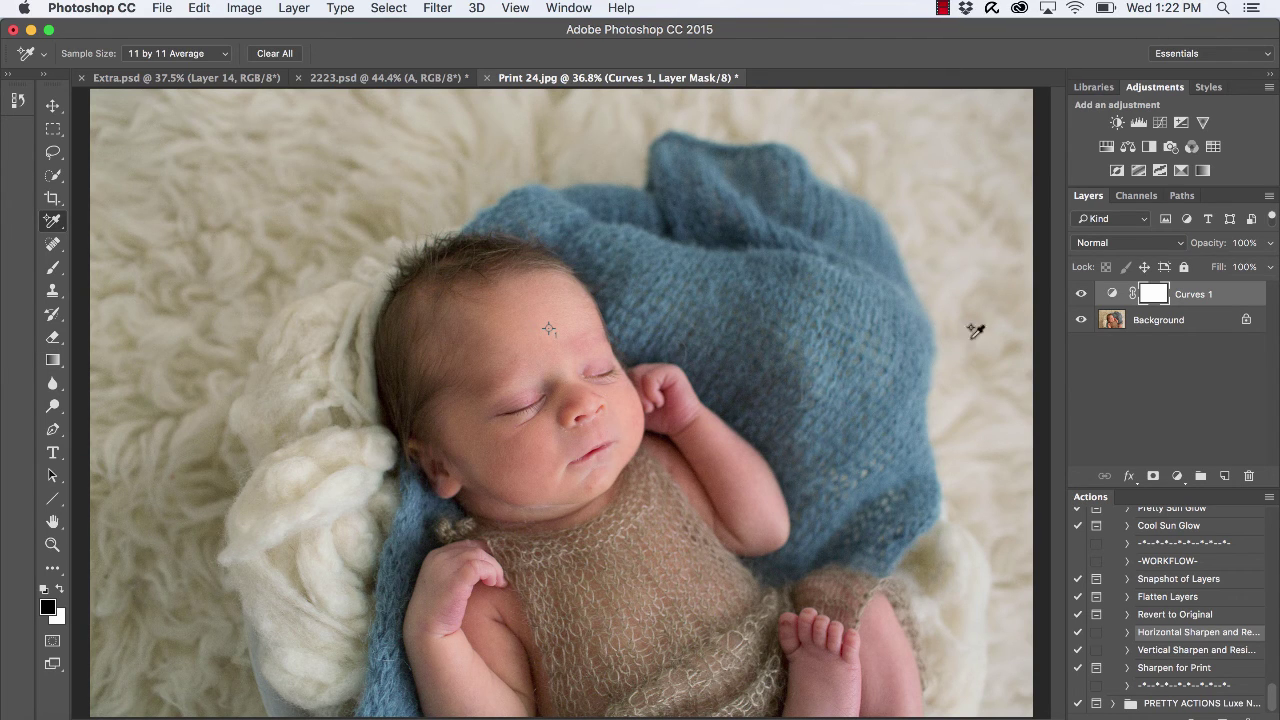
{"action": "left_click", "coordinate": [1080, 298]}
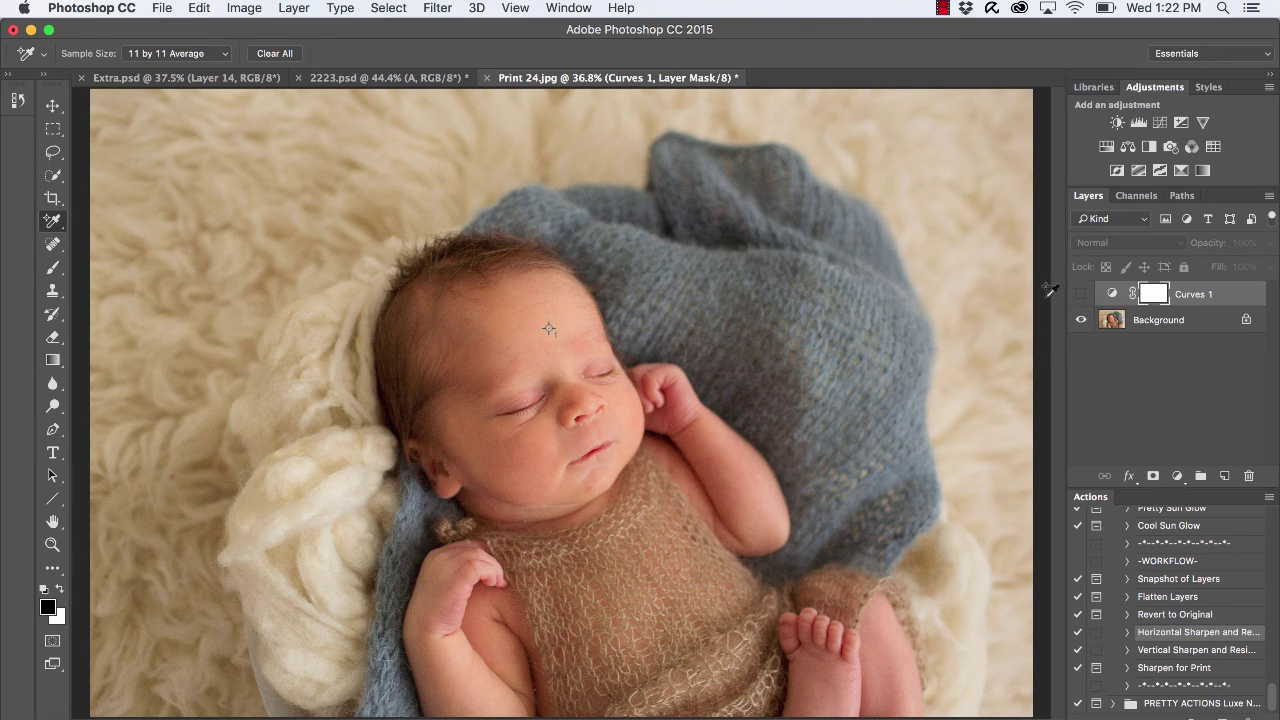
{"action": "left_click", "coordinate": [1080, 294]}
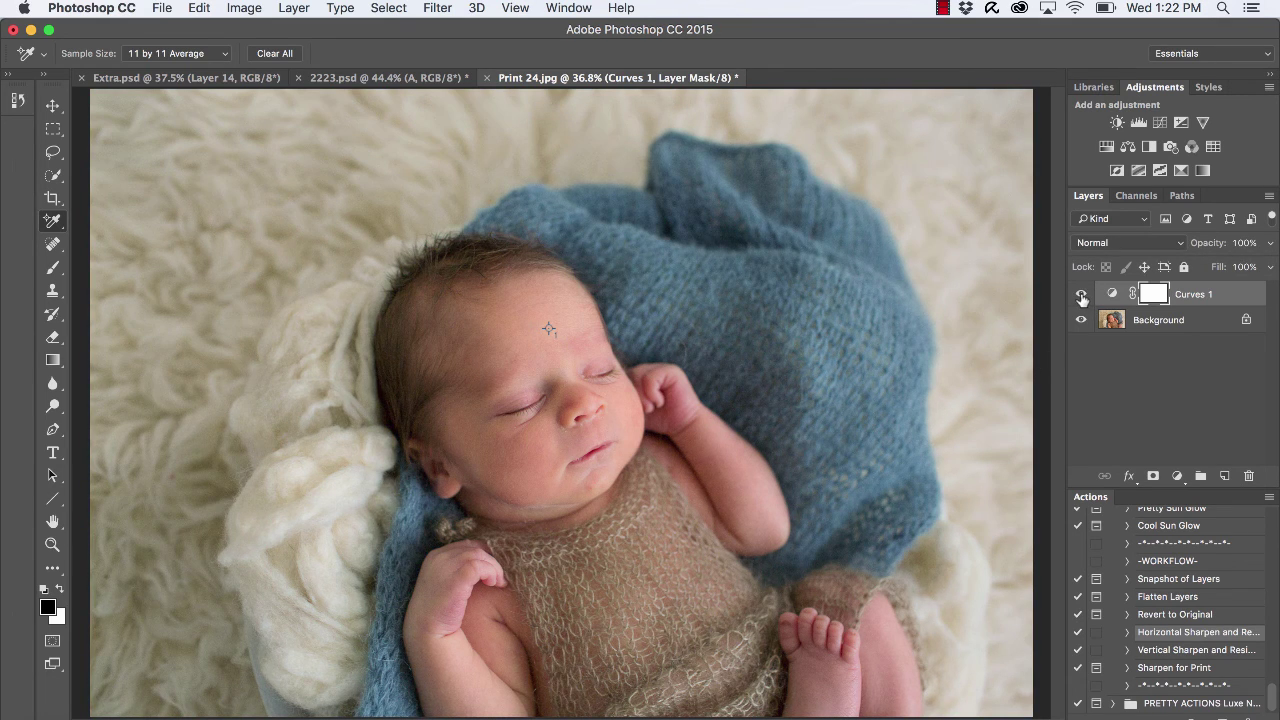